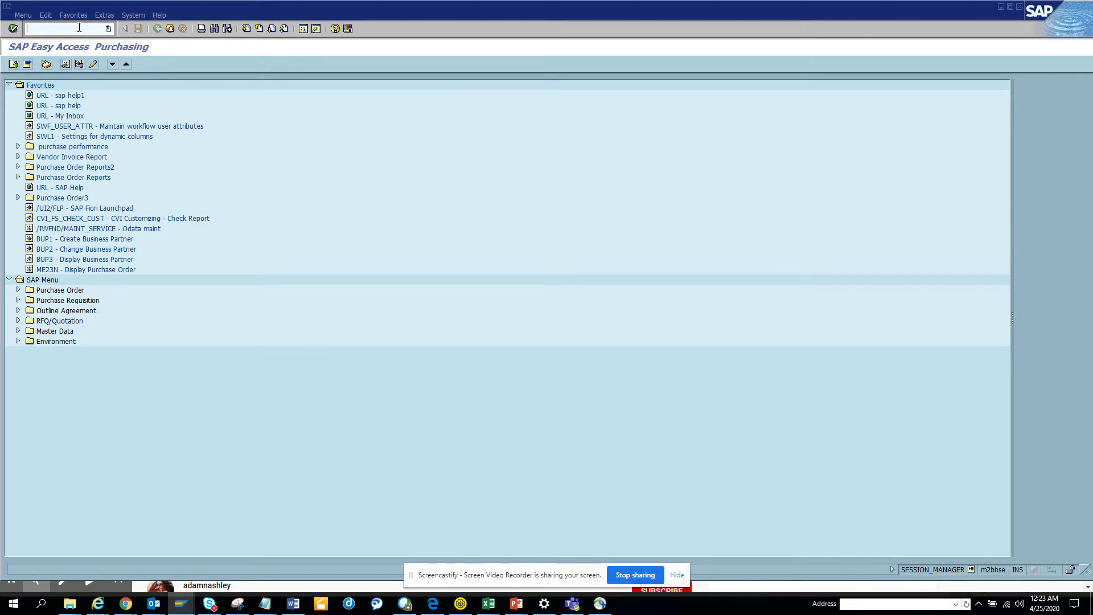
# Step: Enter transaction /nse38 in the command field of the Easy Access screen
pyautogui.write('/ns')
pyautogui.write('e38')
# Step: Open ZST11TEST in change mode and declare 'tables:usr02' below the REPORT line
pyautogui.press('Return')
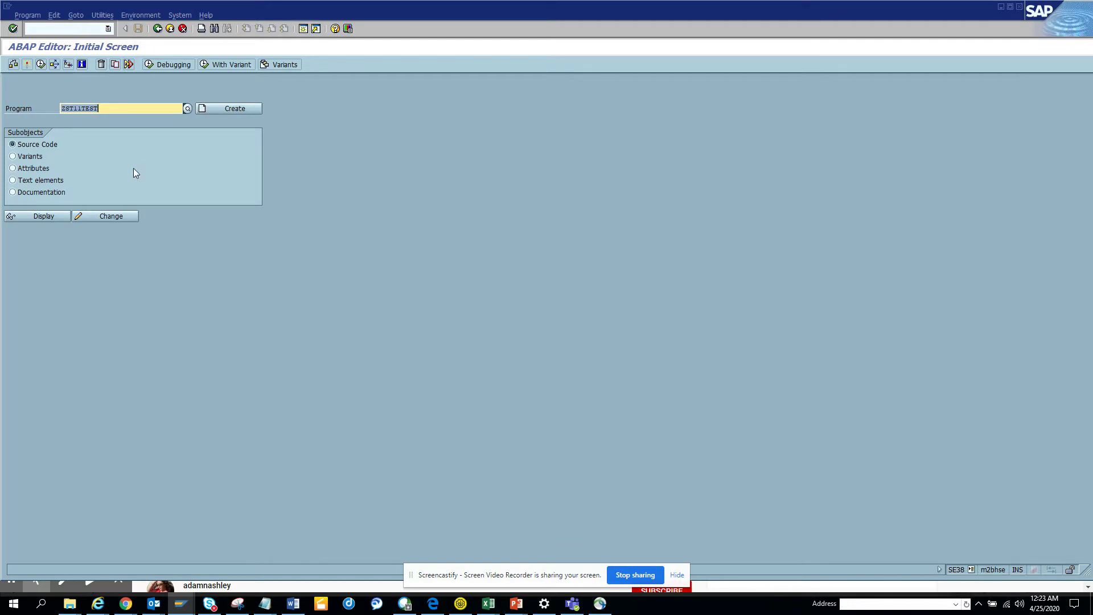
pyautogui.click(110, 216)
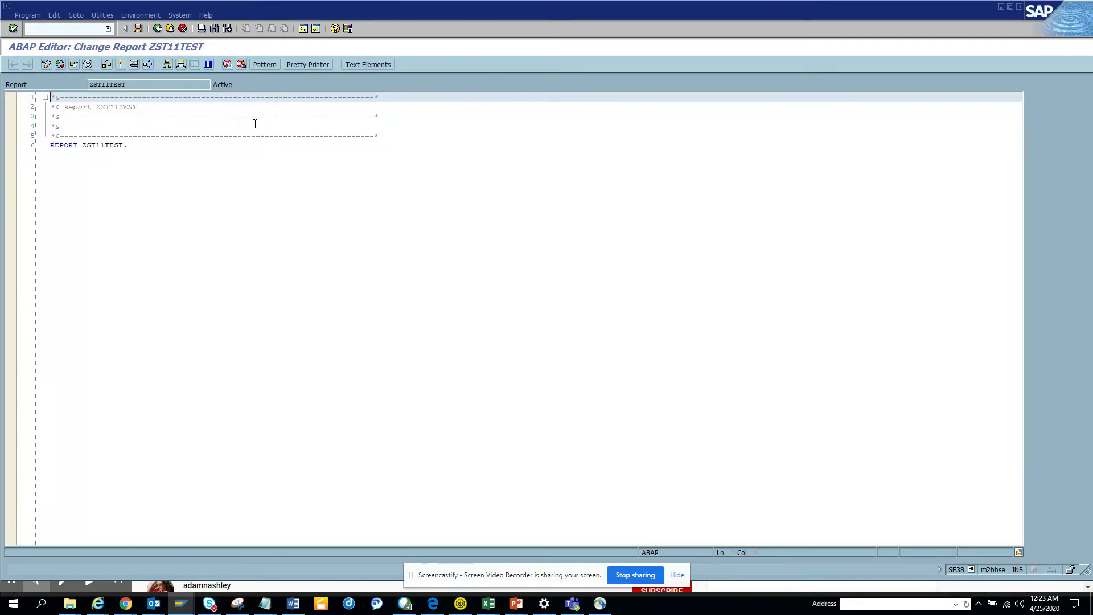
pyautogui.click(205, 145)
pyautogui.press('Return')
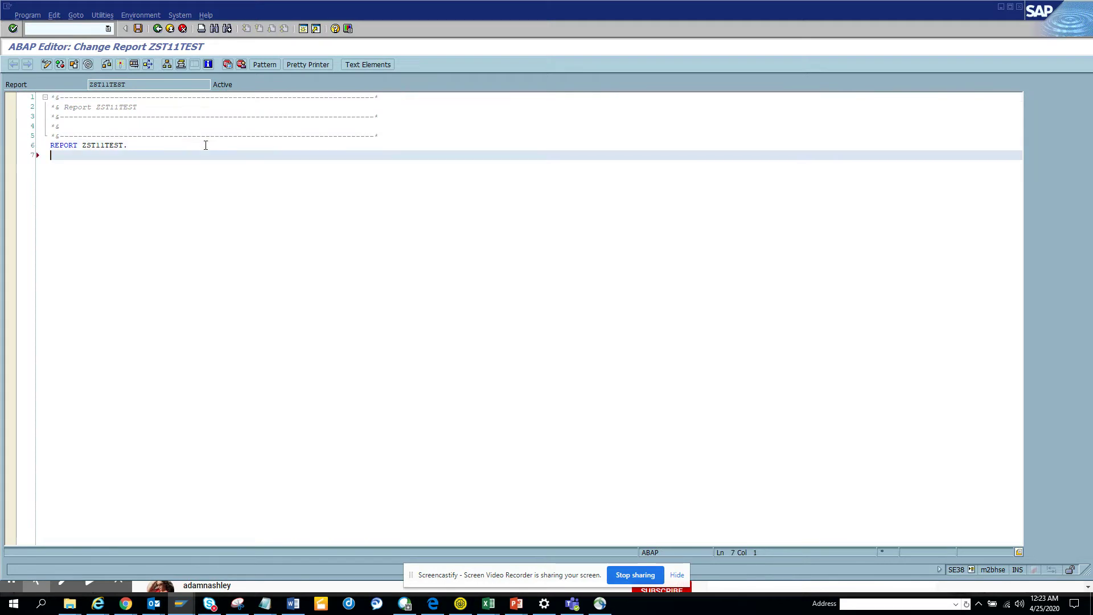
pyautogui.press('Return')
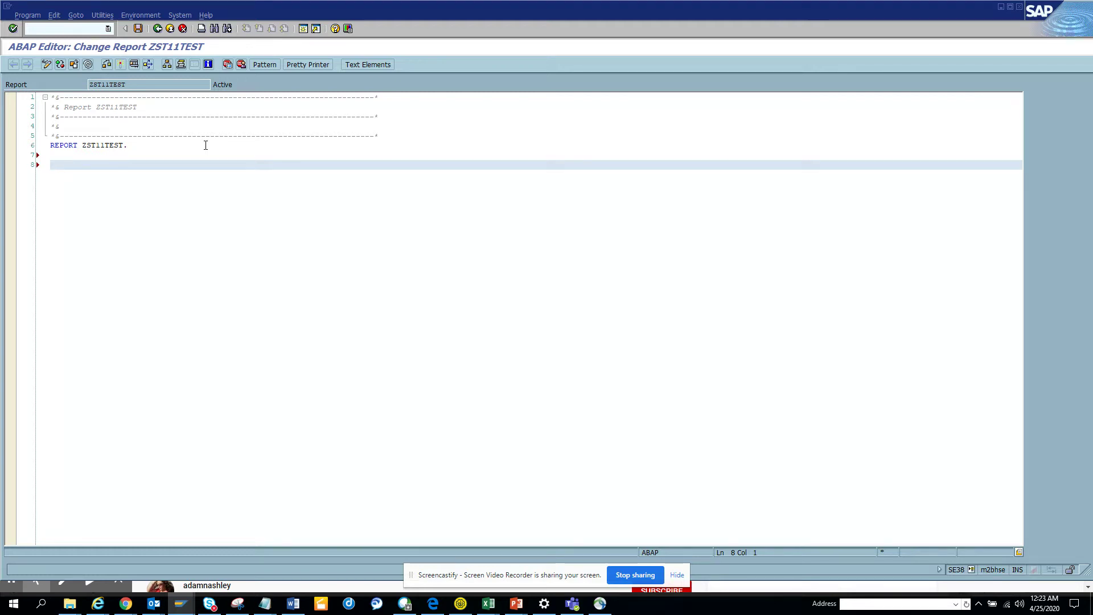
pyautogui.write('tab')
pyautogui.write('les:')
pyautogui.write('usr0')
pyautogui.write('2,')
pyautogui.press('Return')
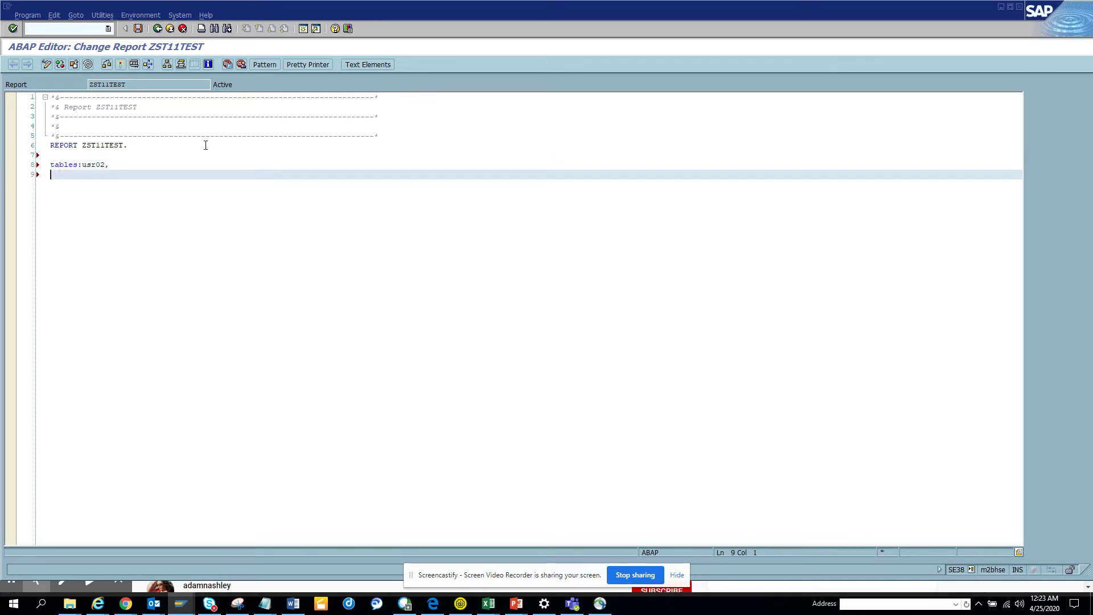
pyautogui.press('BackSpace')
pyautogui.press('BackSpace')
# Step: Add the line 'PARAMETERS:p_user type usr02-bname.' below the tables declaration
pyautogui.press('Return')
pyautogui.press('Return')
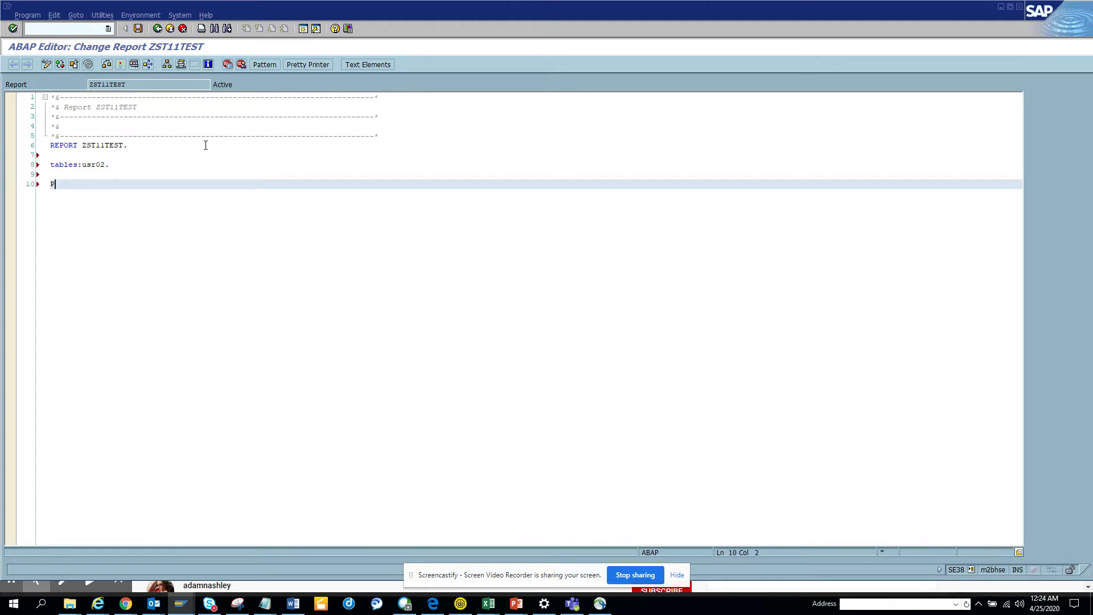
pyautogui.write('ara')
pyautogui.press('Tab')
pyautogui.write(':p')
pyautogui.write('_user typ')
pyautogui.write('e us')
pyautogui.write('r02')
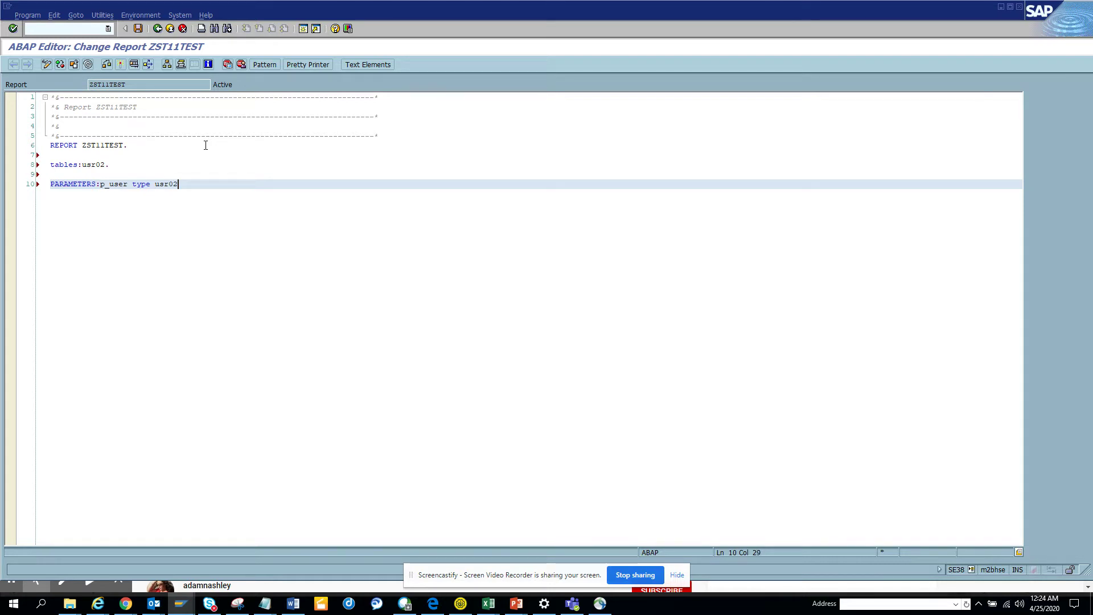
pyautogui.write('-bname')
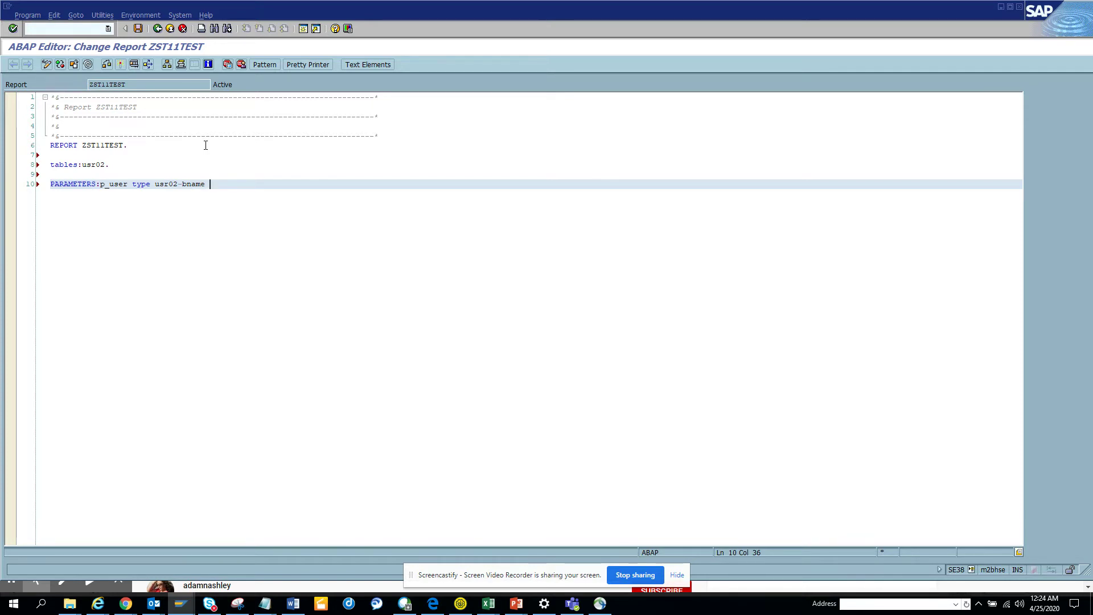
pyautogui.write('.')
pyautogui.click(120, 64)
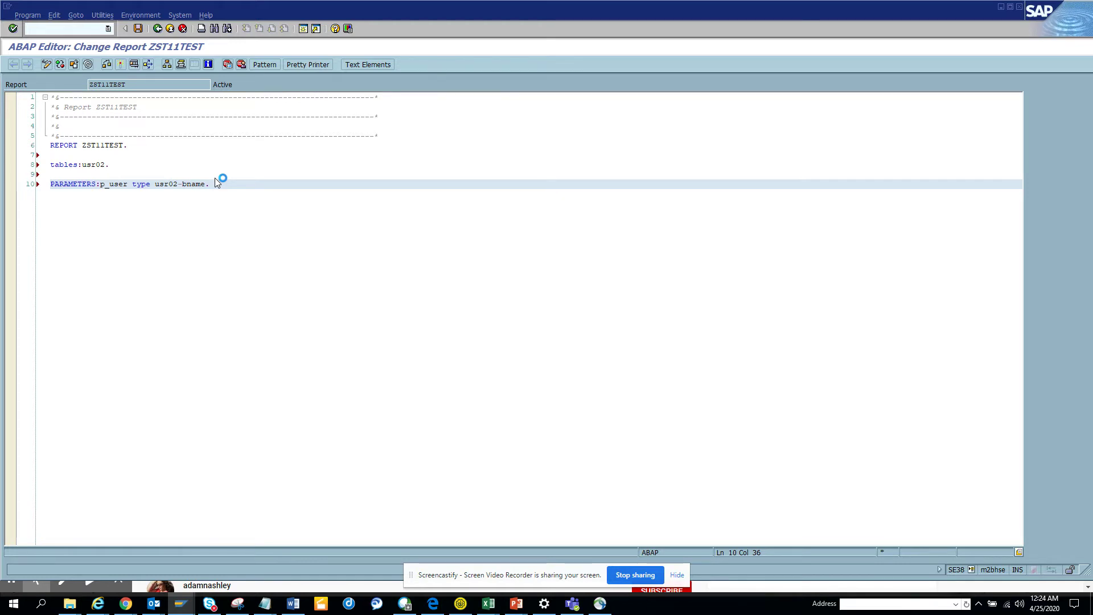
# Step: Open a new GUI window session and switch to its Easy Access Purchasing screen
pyautogui.hotkey('alt', 'Tab')
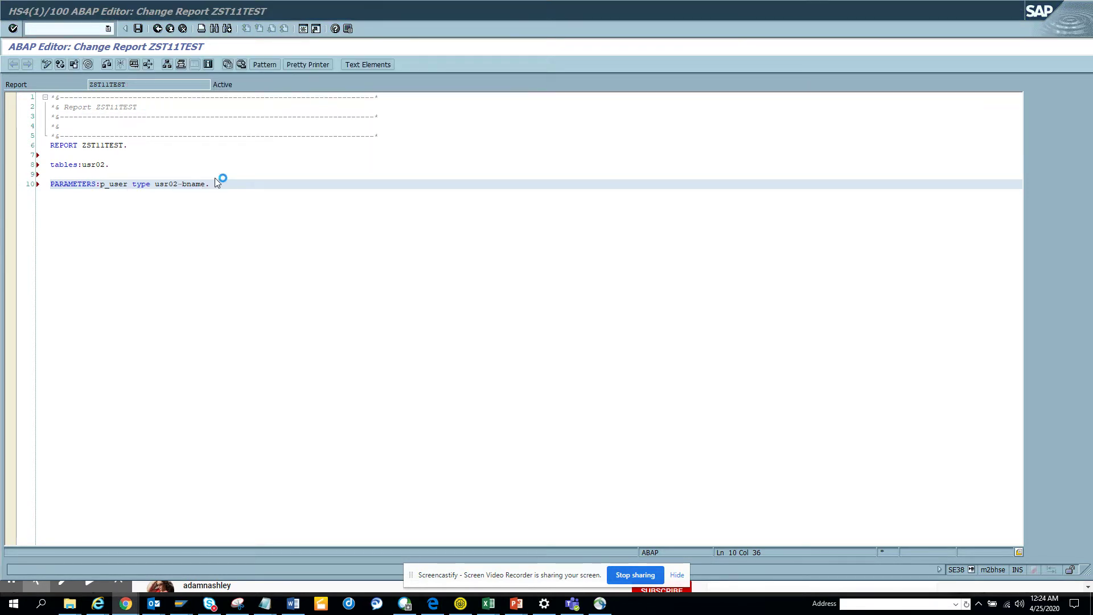
pyautogui.hotkey('alt', 'Tab')
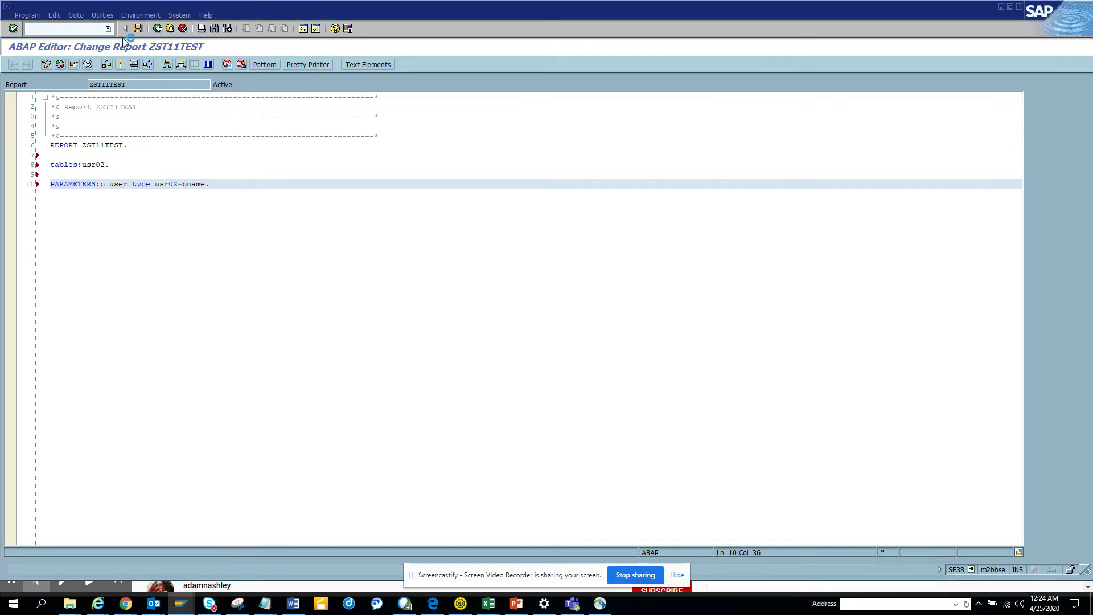
pyautogui.click(8, 7)
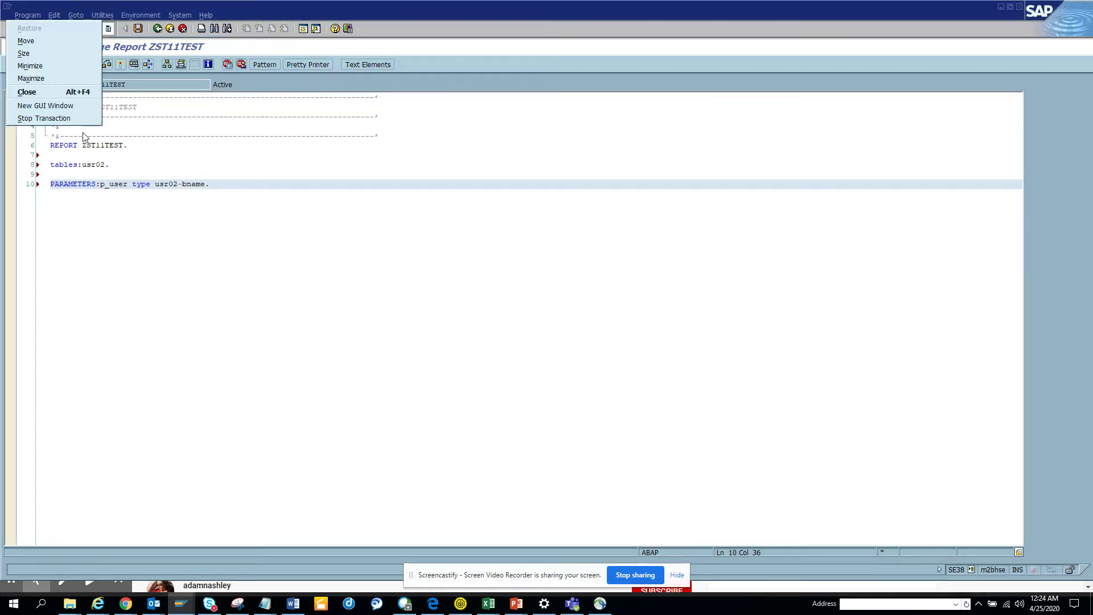
pyautogui.click(70, 105)
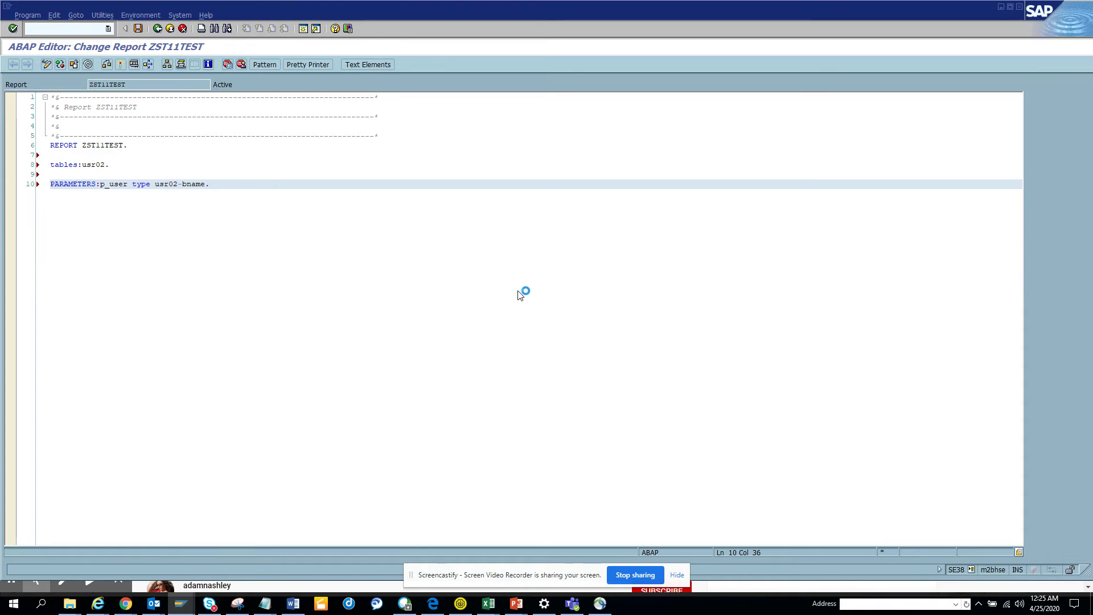
pyautogui.hotkey('alt', 'Tab')
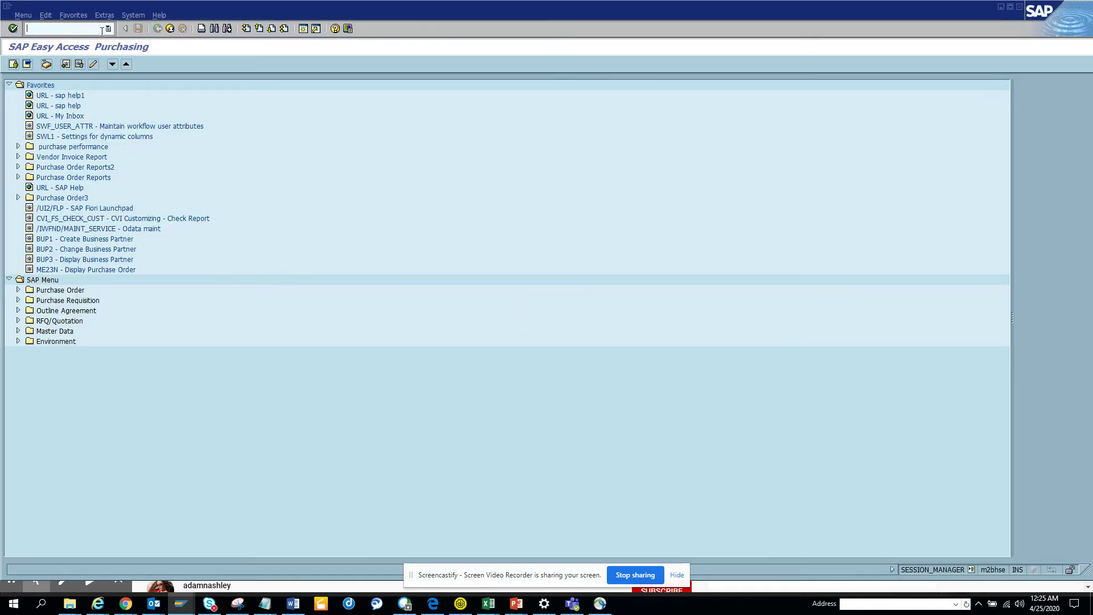
# Step: Copy ZST11TEST with all subobjects to ZST11TEST13, saved as a local object
pyautogui.click(88, 29)
pyautogui.write('se38')
pyautogui.press('Return')
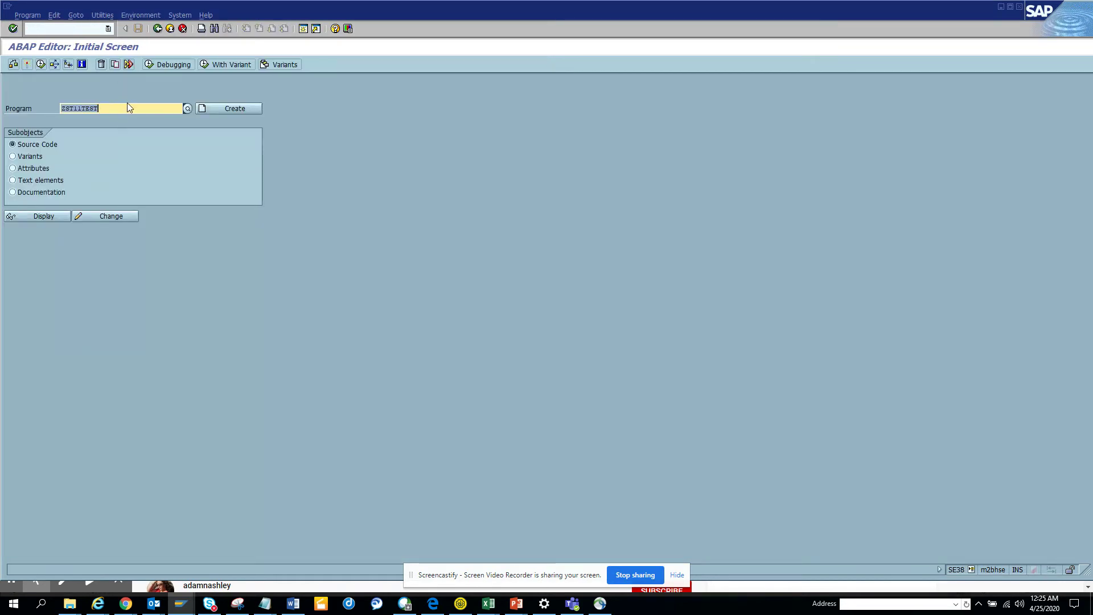
pyautogui.click(116, 65)
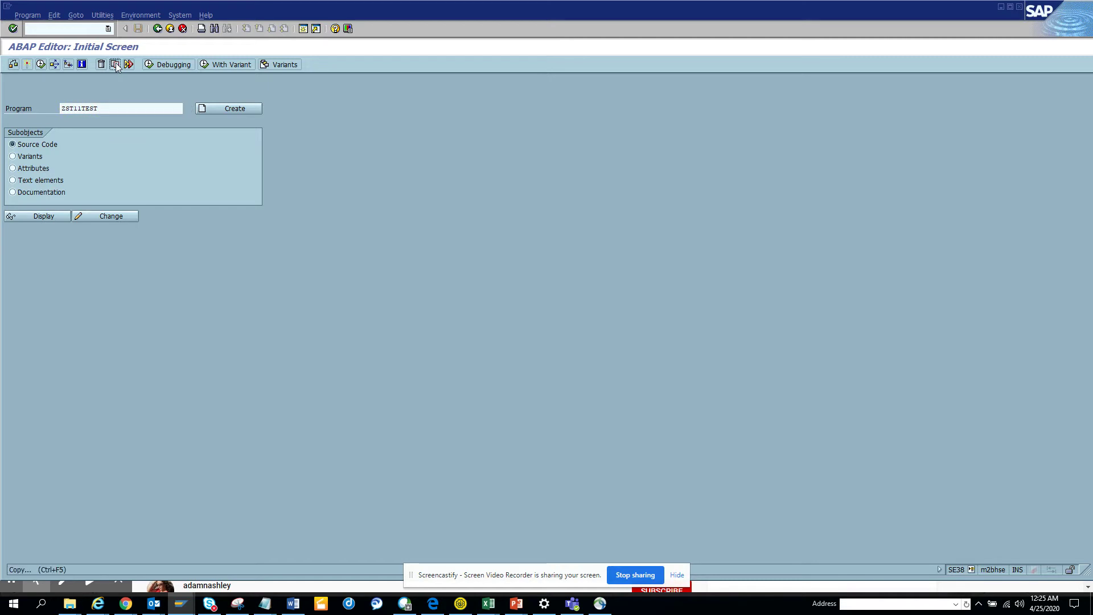
pyautogui.click(139, 160)
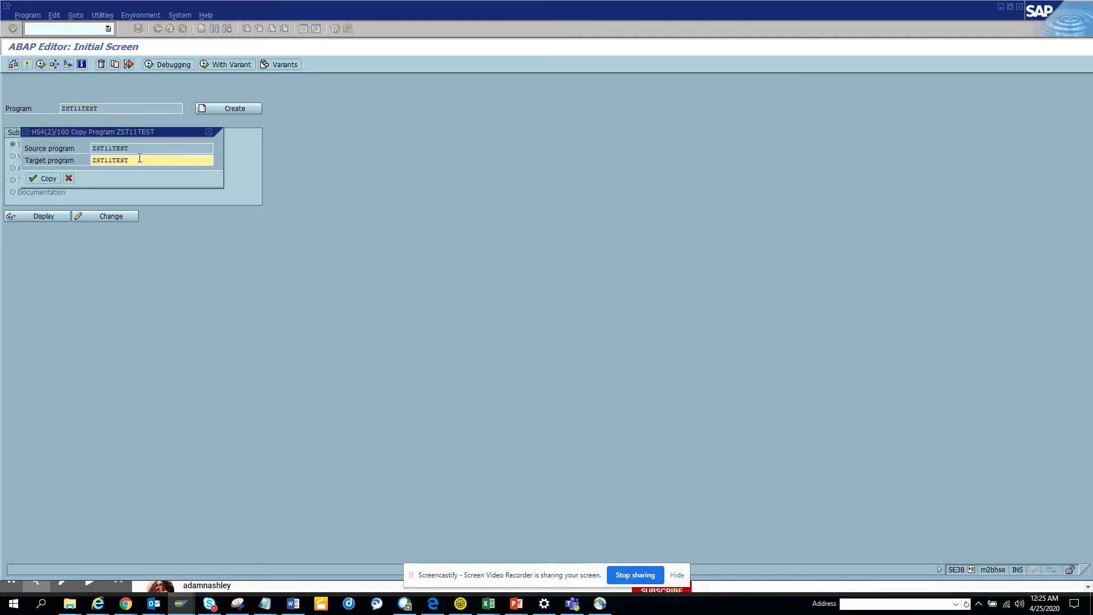
pyautogui.write('3')
pyautogui.press('Return')
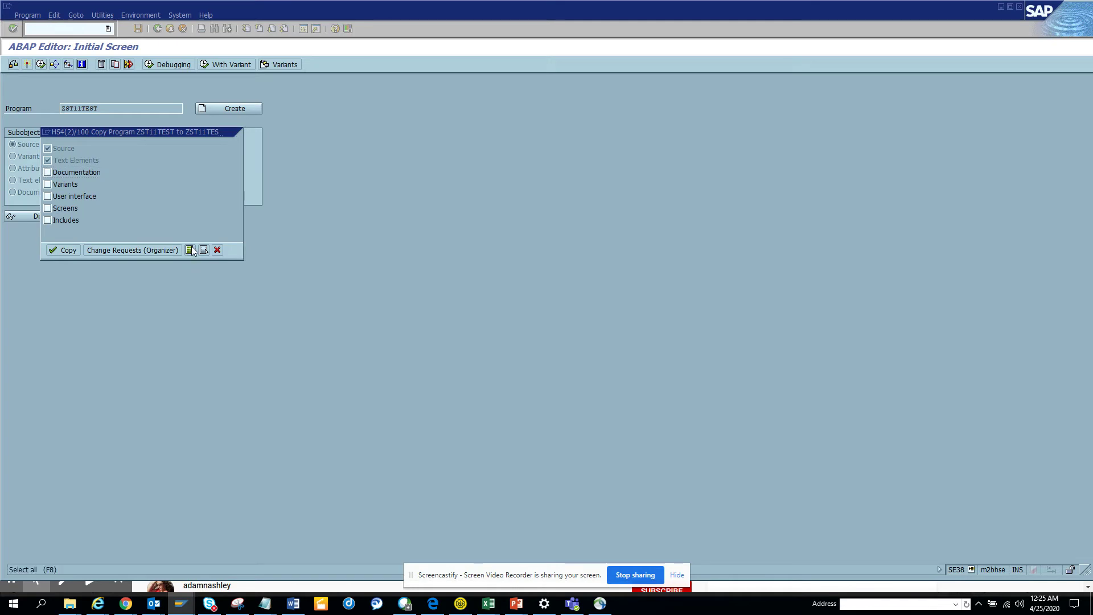
pyautogui.click(190, 250)
pyautogui.click(64, 250)
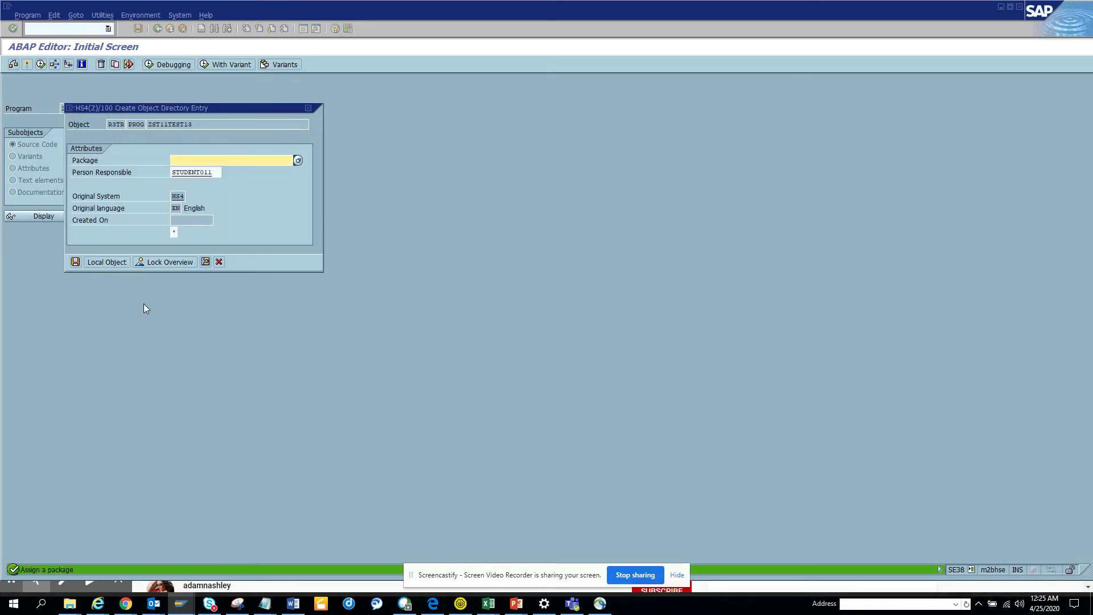
pyautogui.click(103, 262)
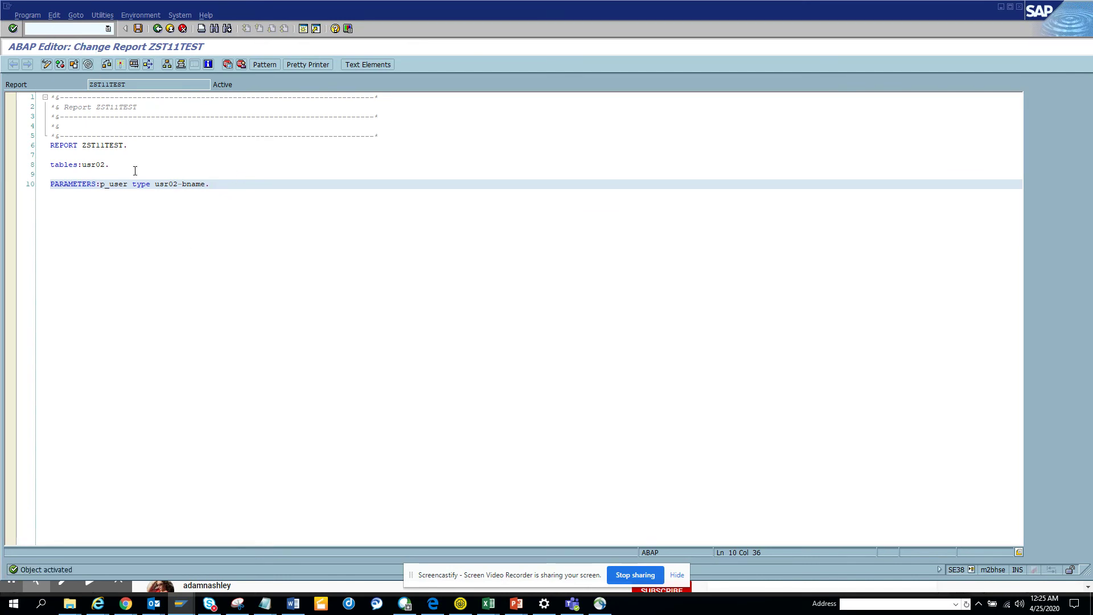
# Step: Run ZST11TEST, view the plain P_USER user-name list, then return to Easy Access
pyautogui.click(134, 64)
pyautogui.click(194, 83)
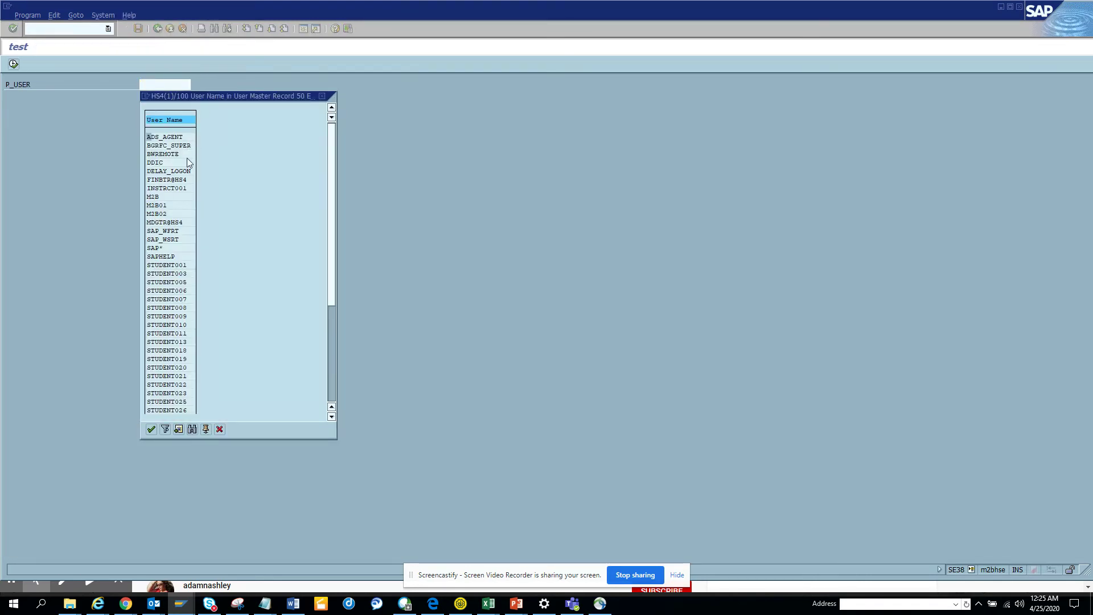
pyautogui.click(321, 97)
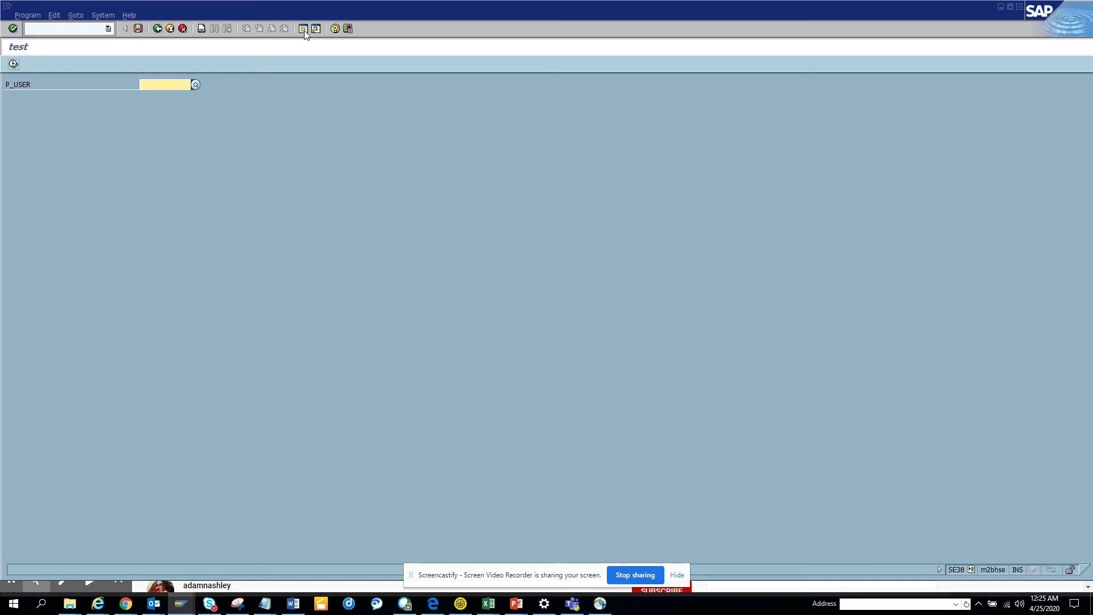
pyautogui.press('F3')
pyautogui.write('su')
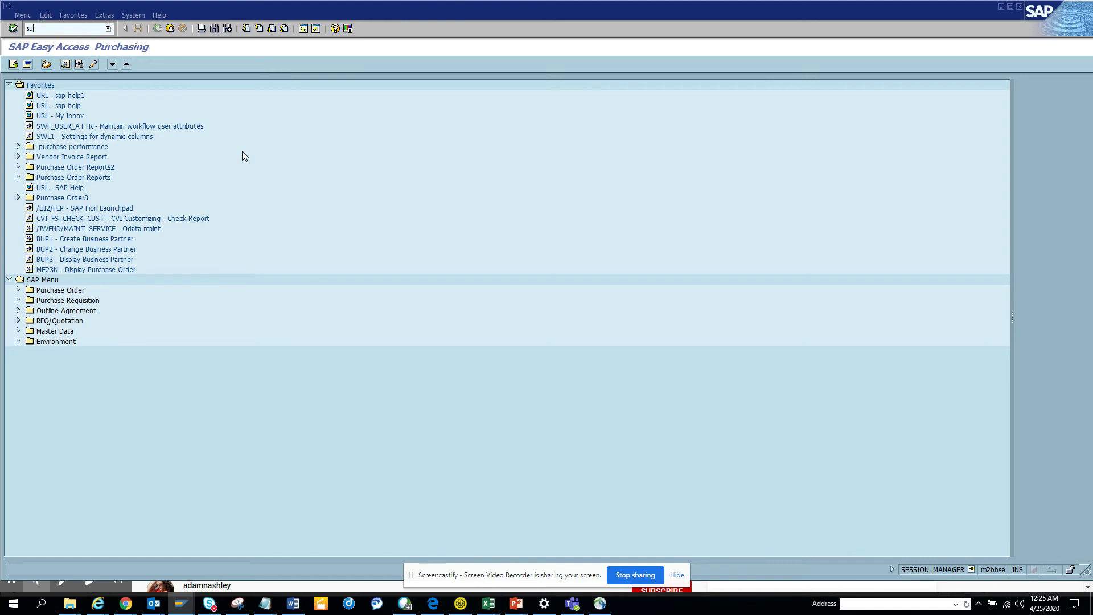
# Step: Check the Restrict Value Range search on SU01's User field, then return to ZST11TEST
pyautogui.write('01')
pyautogui.press('Return')
pyautogui.click(101, 84)
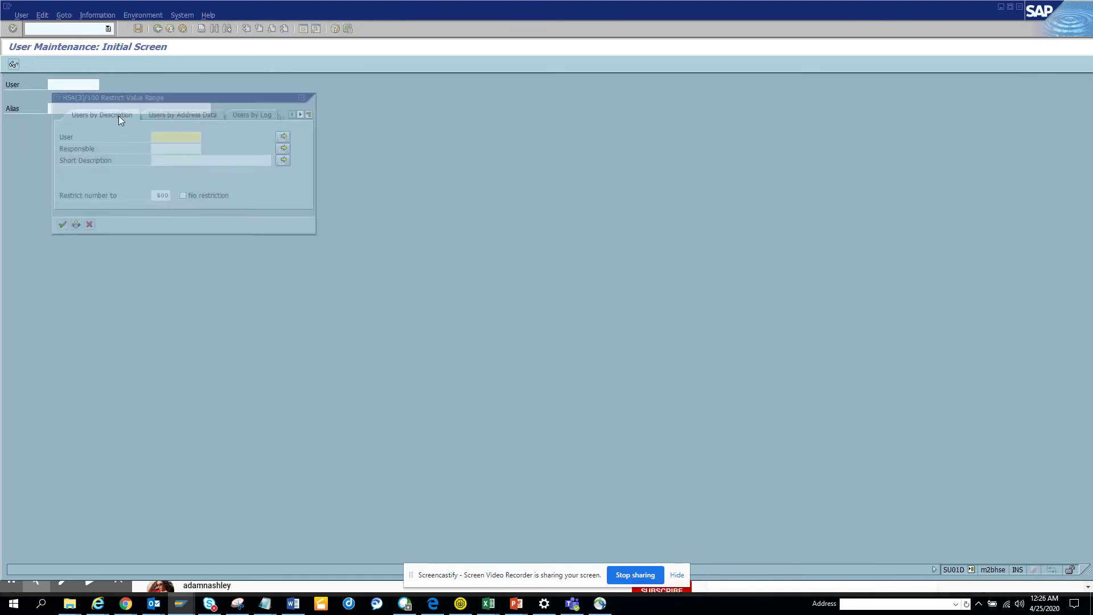
pyautogui.click(86, 226)
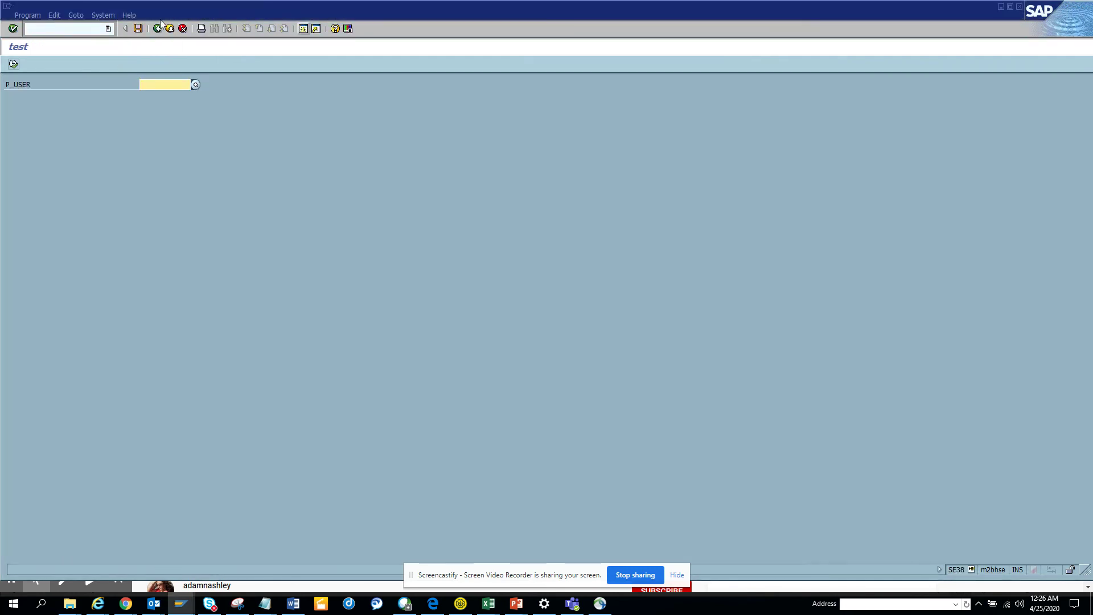
pyautogui.click(157, 29)
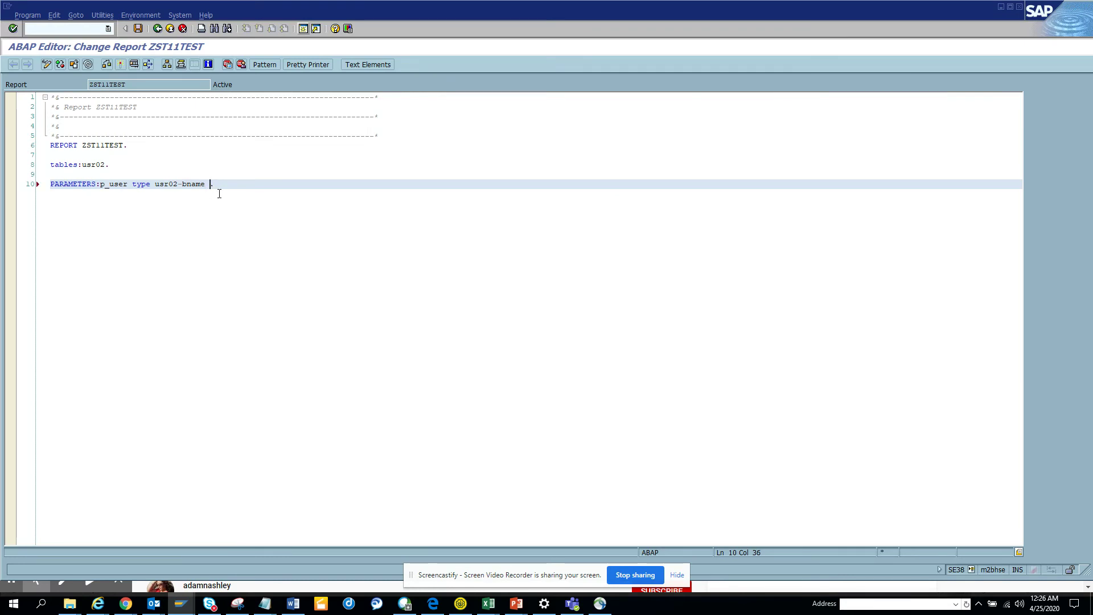
# Step: Append 'MATCHCODE OBJECT user_addr' to p_user, then activate and run ZST11TEST
pyautogui.write('ma')
pyautogui.press('Tab')
pyautogui.write('user')
pyautogui.write('_addr')
pyautogui.click(121, 65)
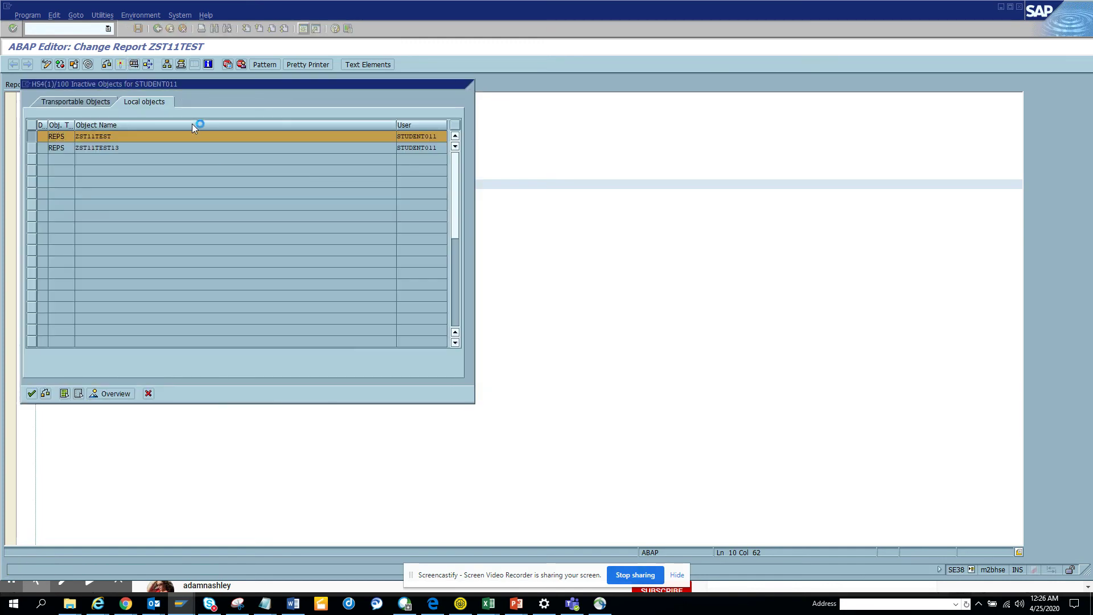
pyautogui.press('Return')
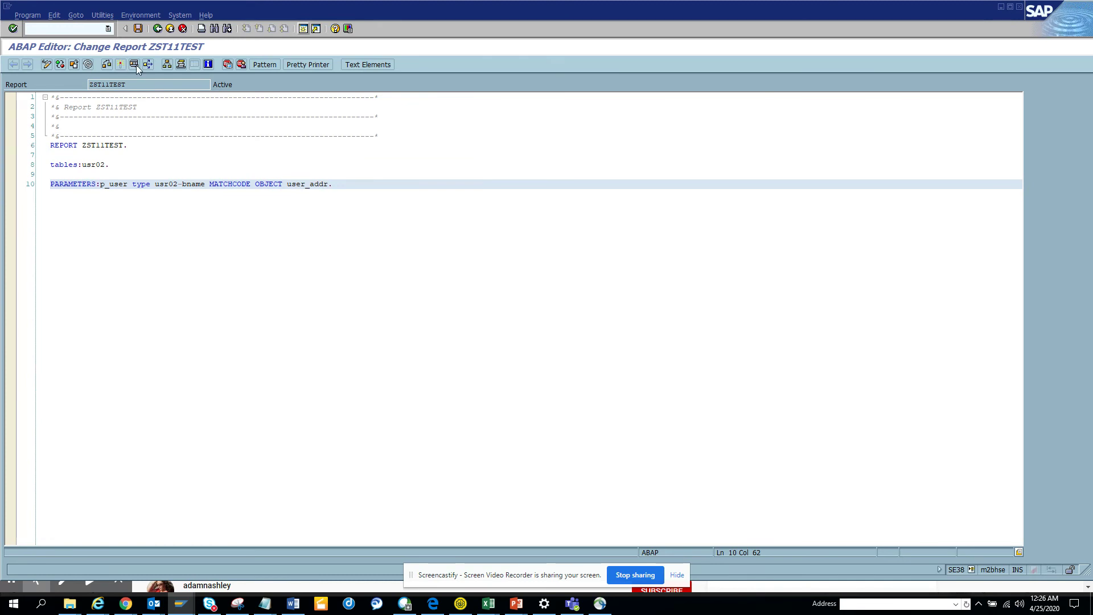
pyautogui.click(134, 64)
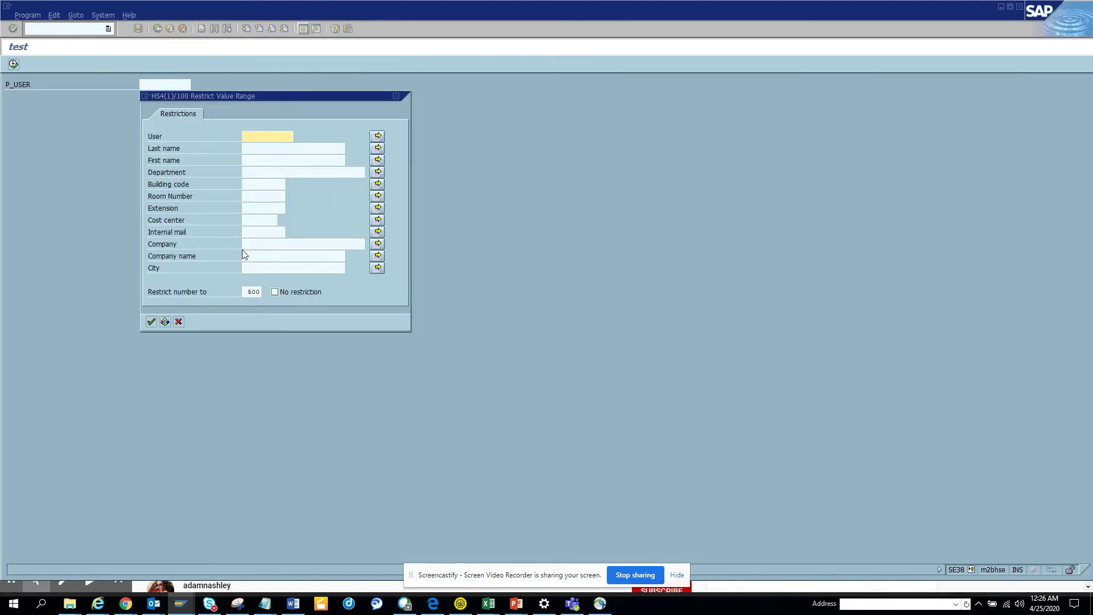
# Step: Close P_USER's restrict-value user search and go back to the ZST11TEST source
pyautogui.click(178, 322)
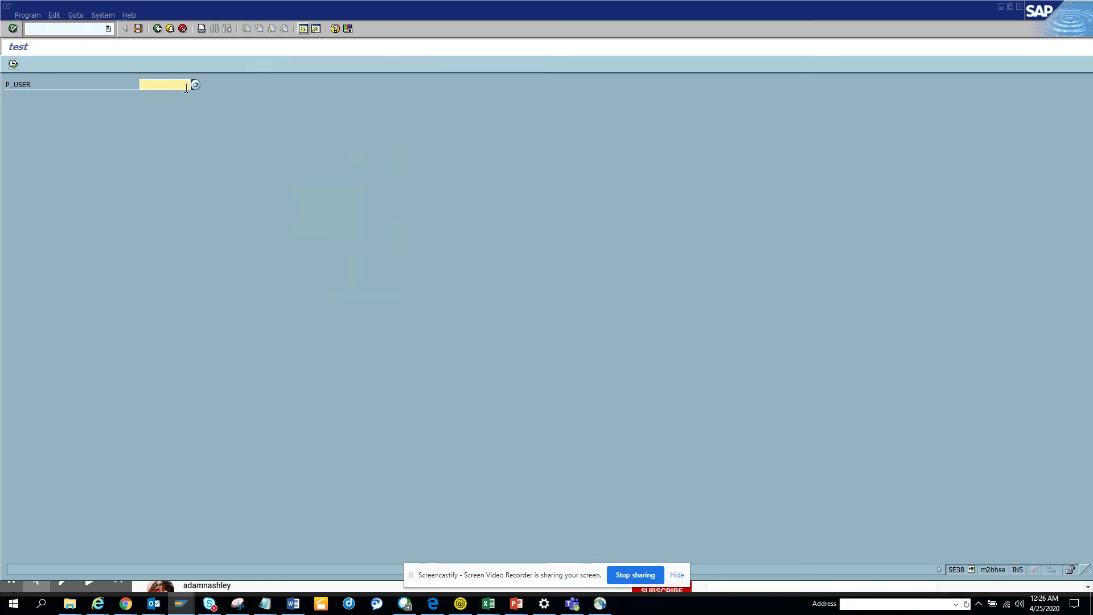
pyautogui.click(158, 29)
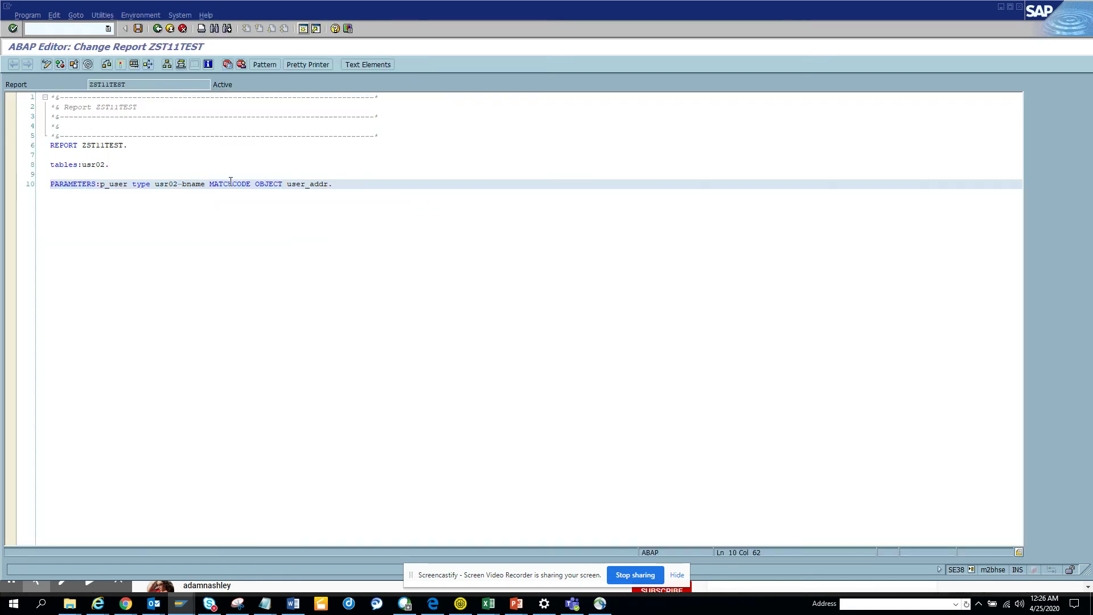